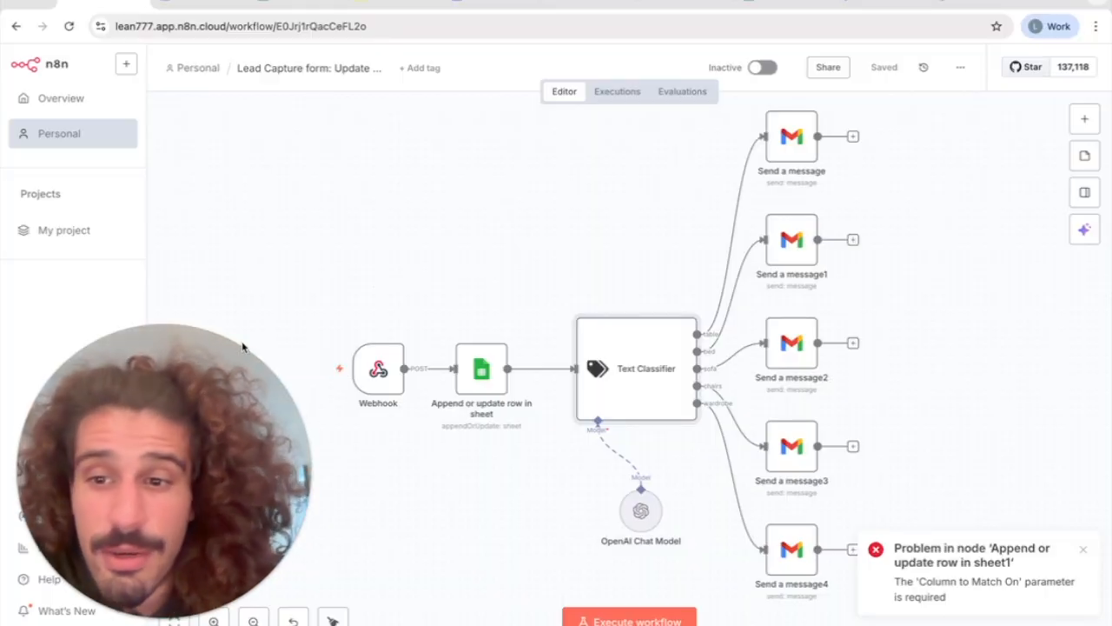
Open the Webhook node, then switch to the Lovable project and read the original prompt for the furniture shop's lead capture form
double_click(391, 373)
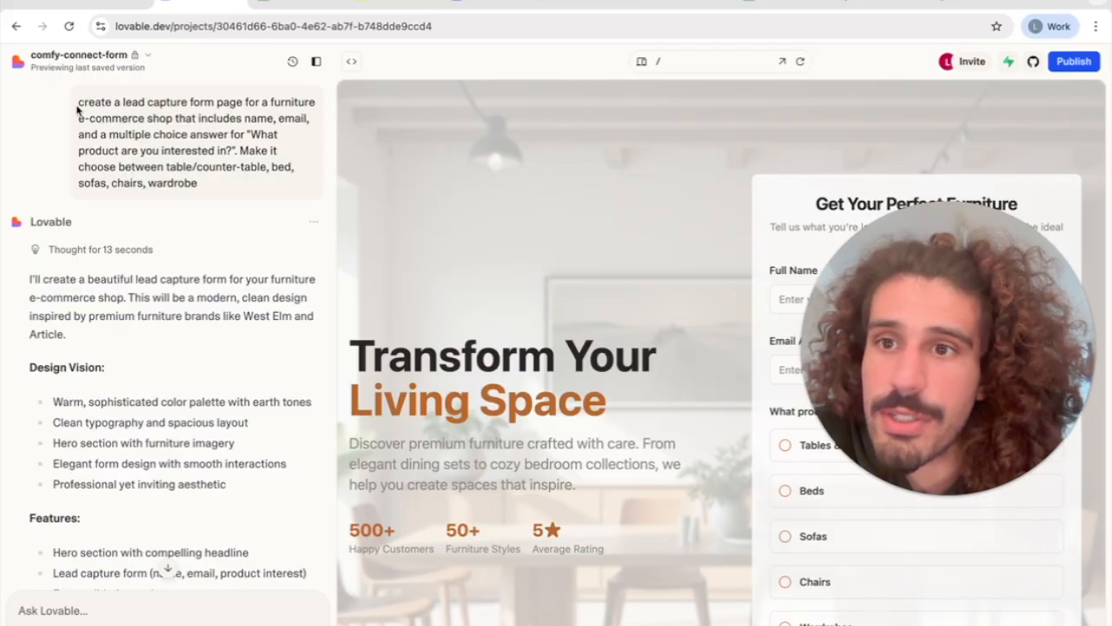
left_click_drag(79, 104, 201, 185)
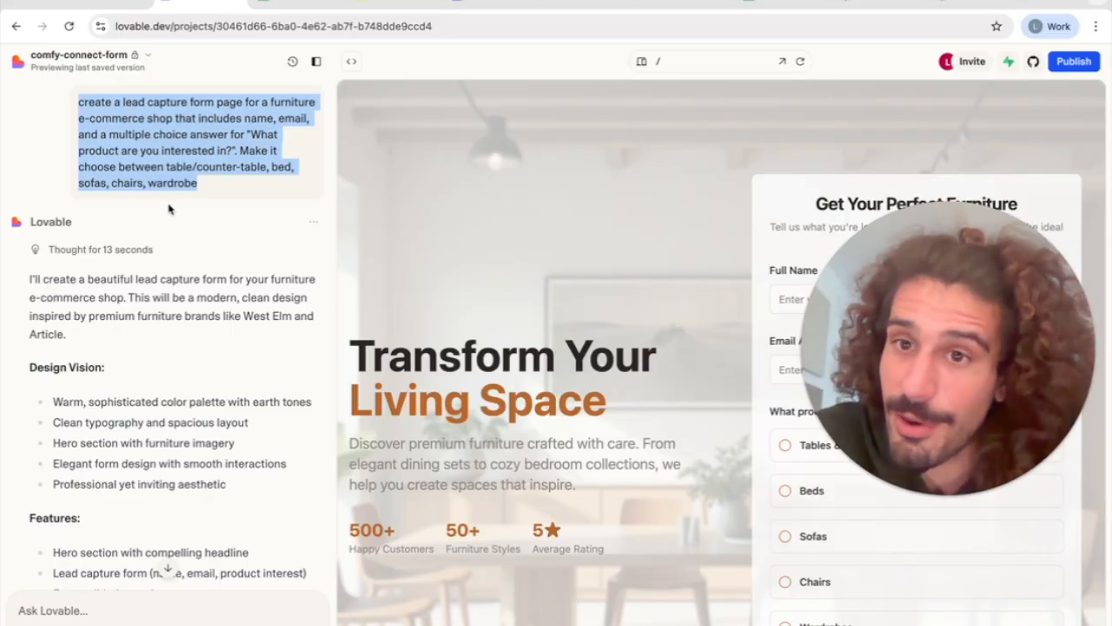
left_click_drag(967, 336, 579, 152)
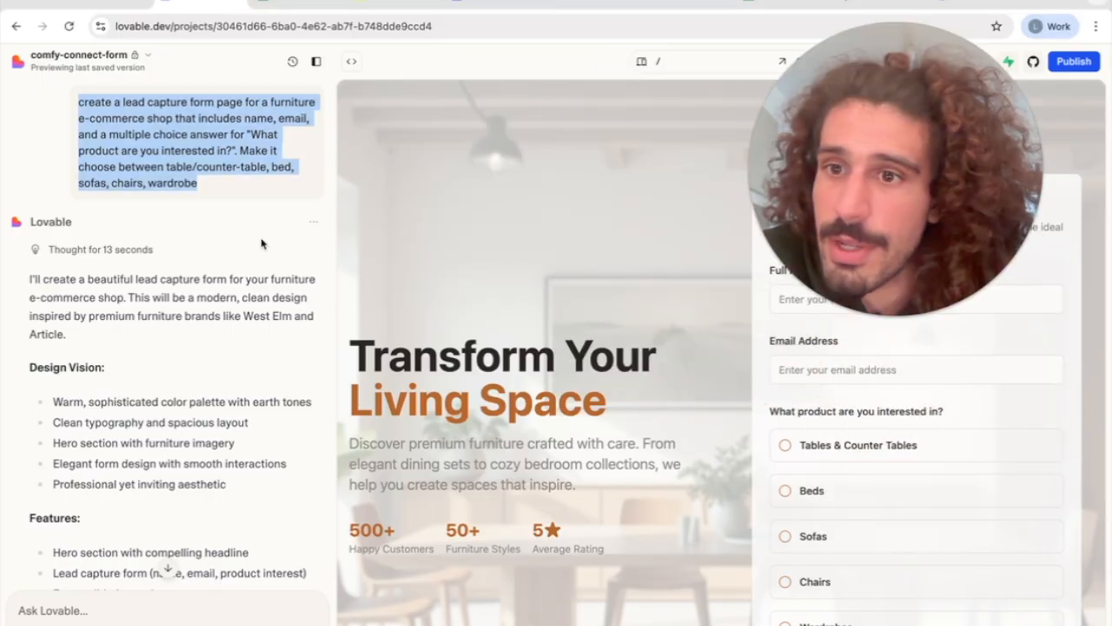
left_click(261, 243)
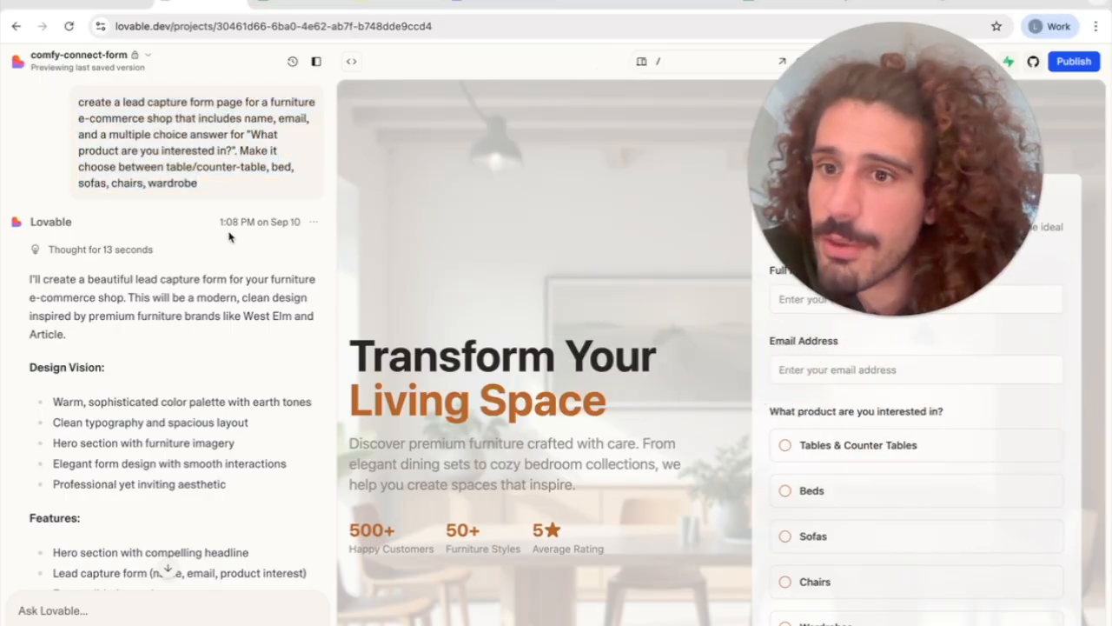
Read the follow-up prompts about linking the page to an n8n webhook and stopping customers from changing the webhook URL
scroll(270, 351, "down", 10)
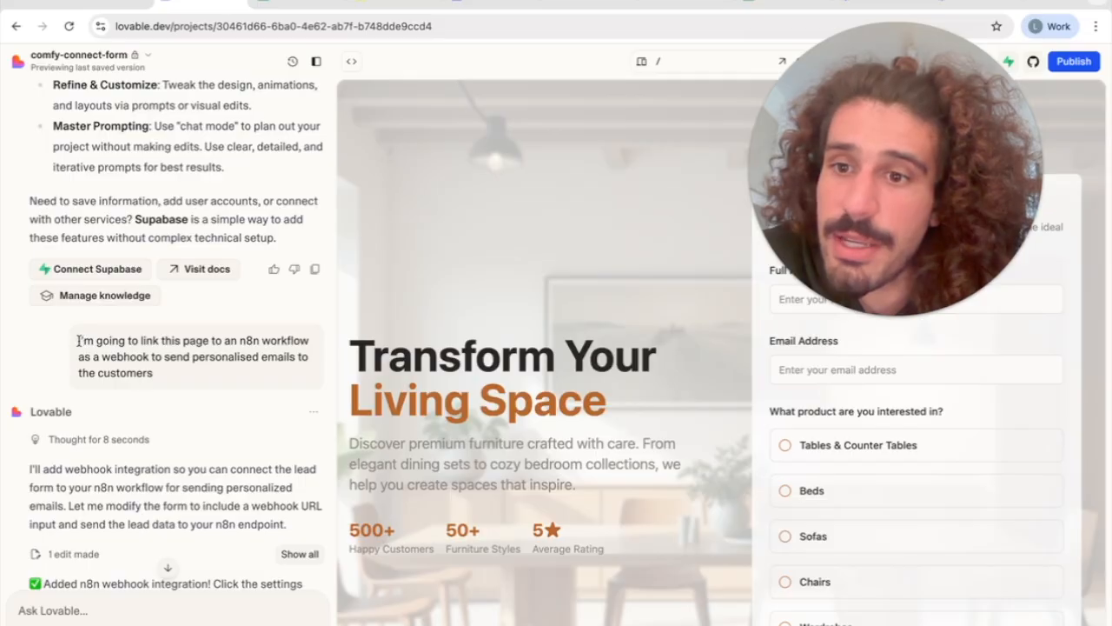
left_click_drag(80, 340, 173, 382)
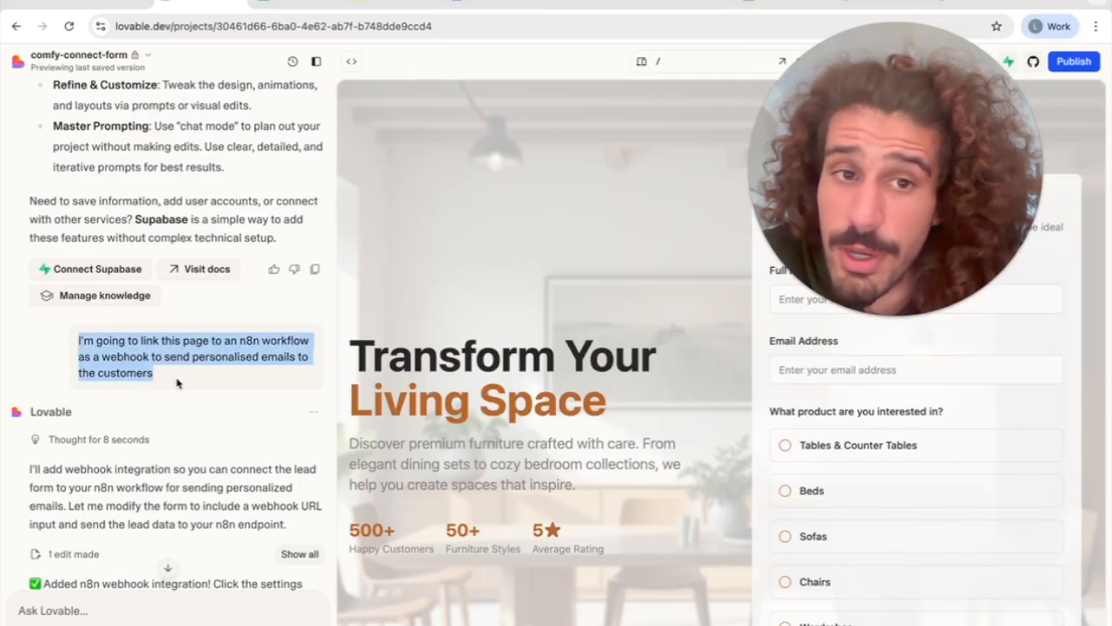
left_click(178, 411)
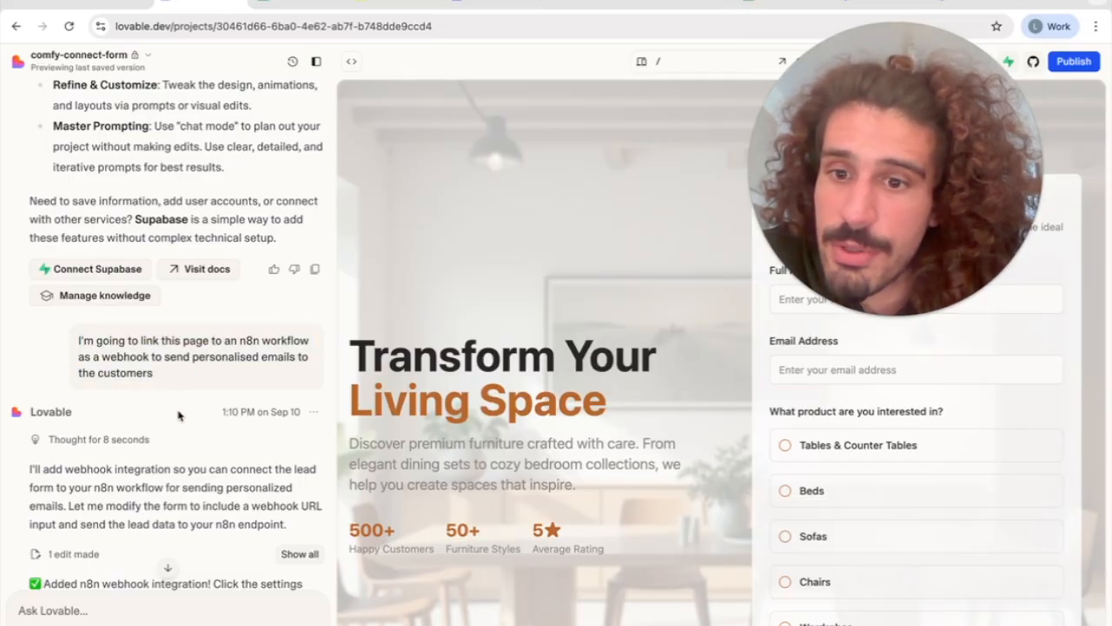
scroll(180, 400, "down", 5)
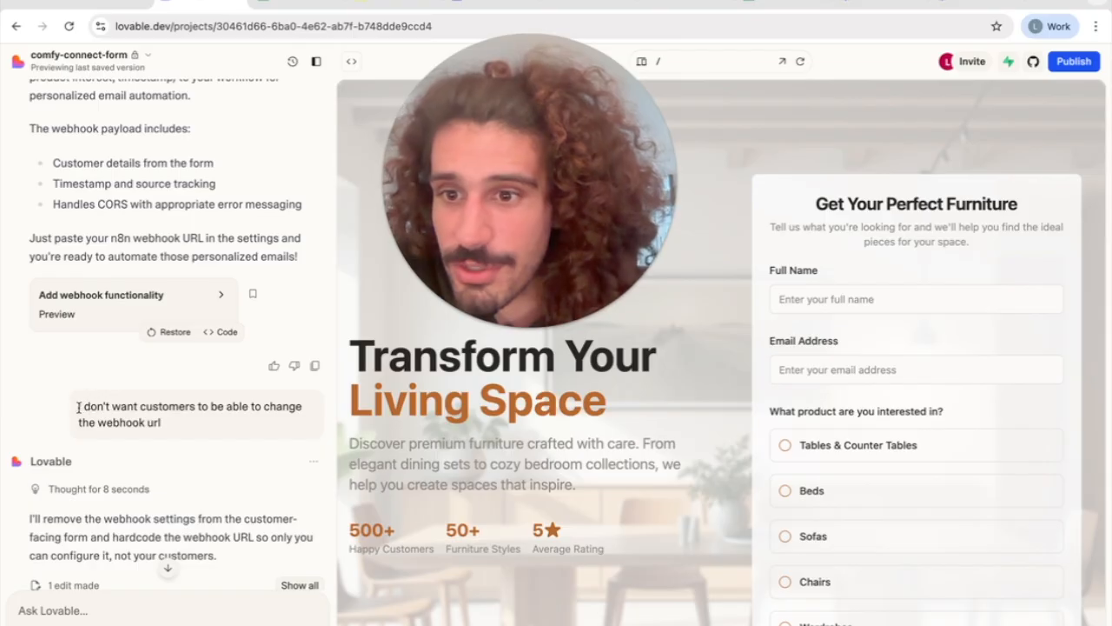
left_click_drag(86, 406, 156, 423)
left_click(171, 451)
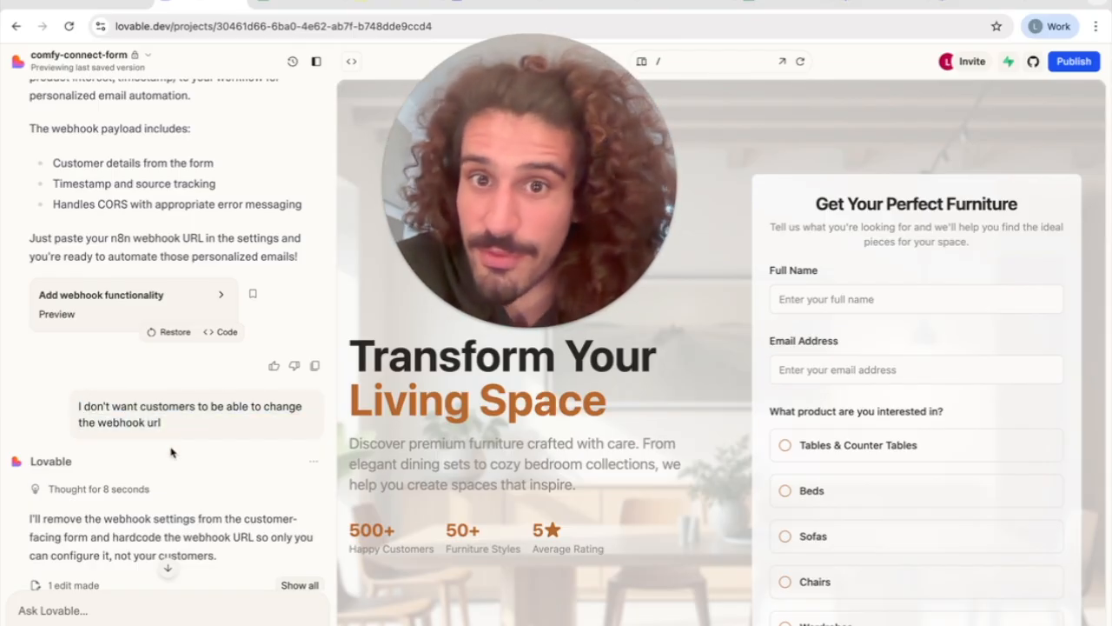
Review the reply to the webhook set-up prompt, including its steps for configuring the n8n Webhook node
scroll(171, 451, "down", 5)
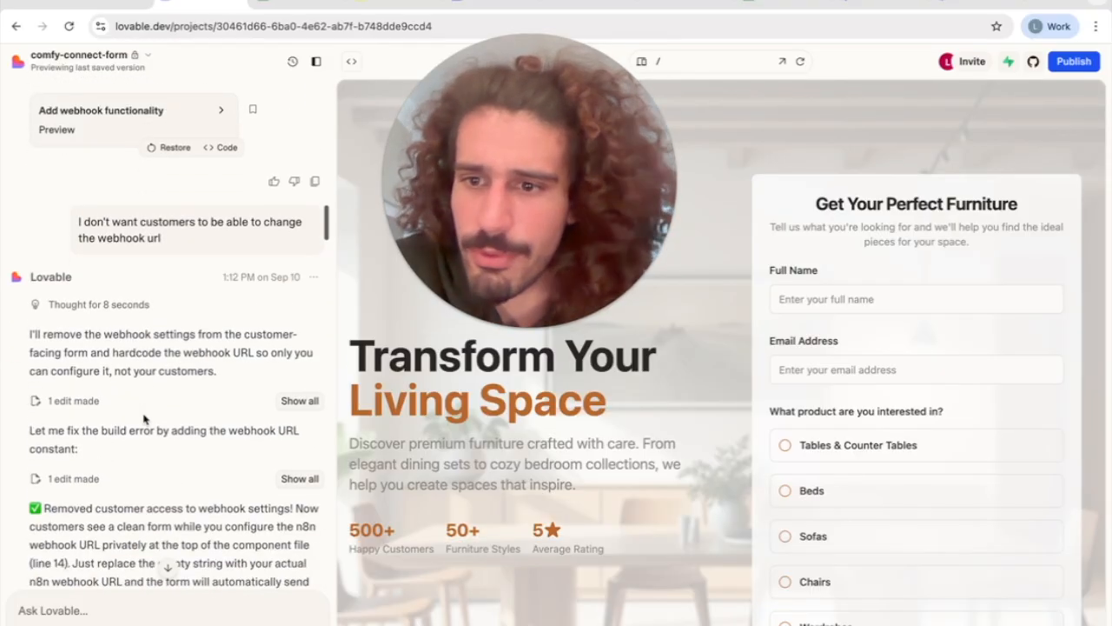
scroll(145, 420, "down", 5)
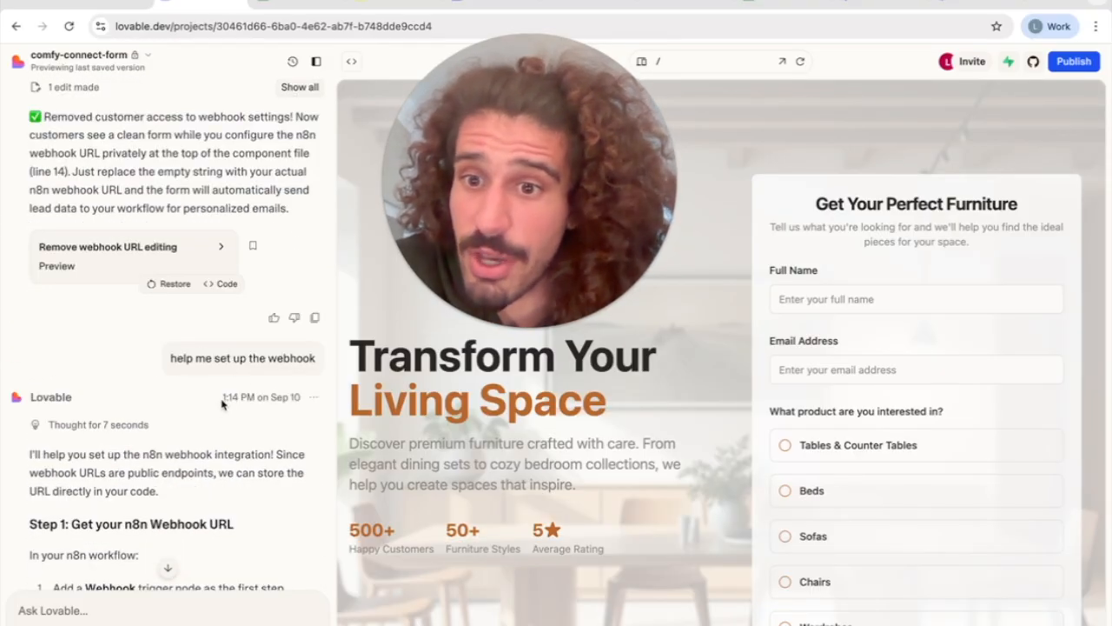
scroll(219, 412, "down", 5)
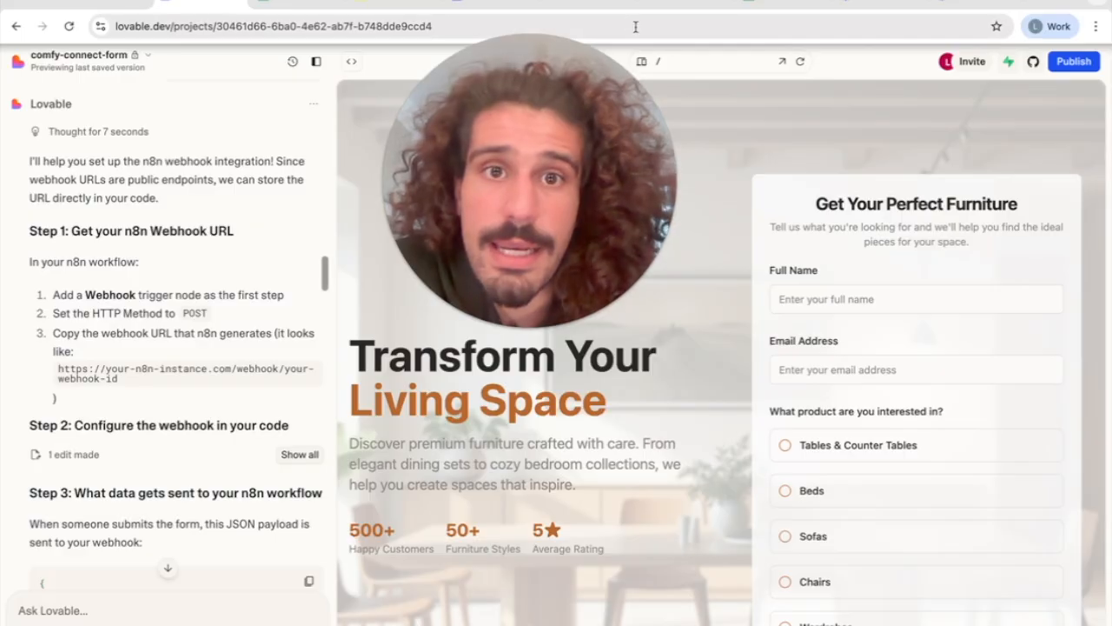
Switch back to the lead capture workflow in n8n and examine the Webhook node's URL, HTTP method and path
left_click(686, 4)
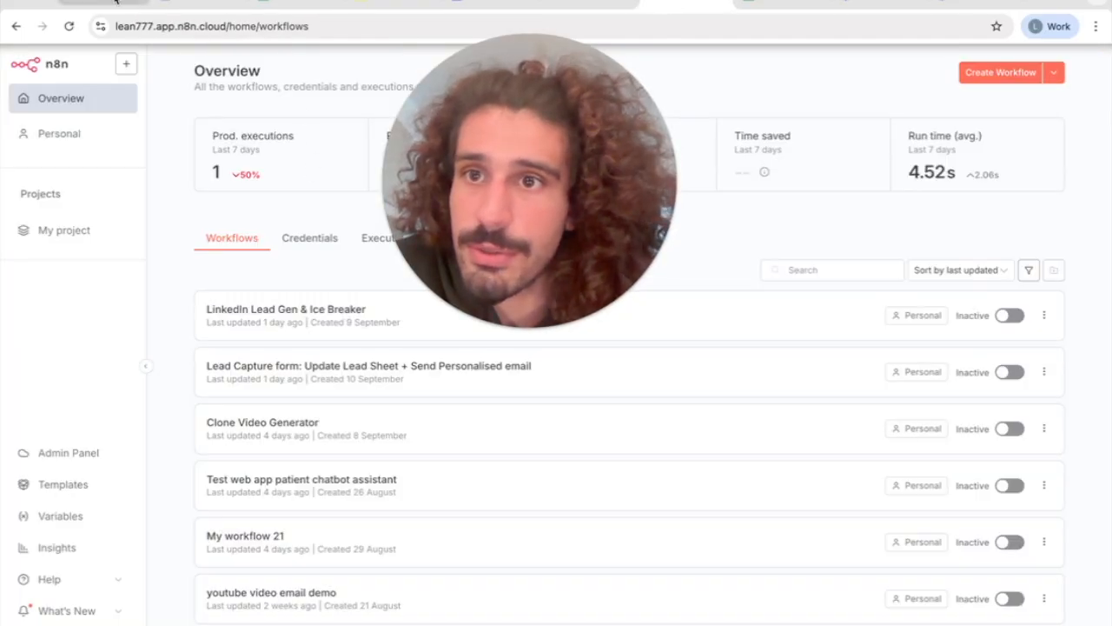
left_click(103, 7)
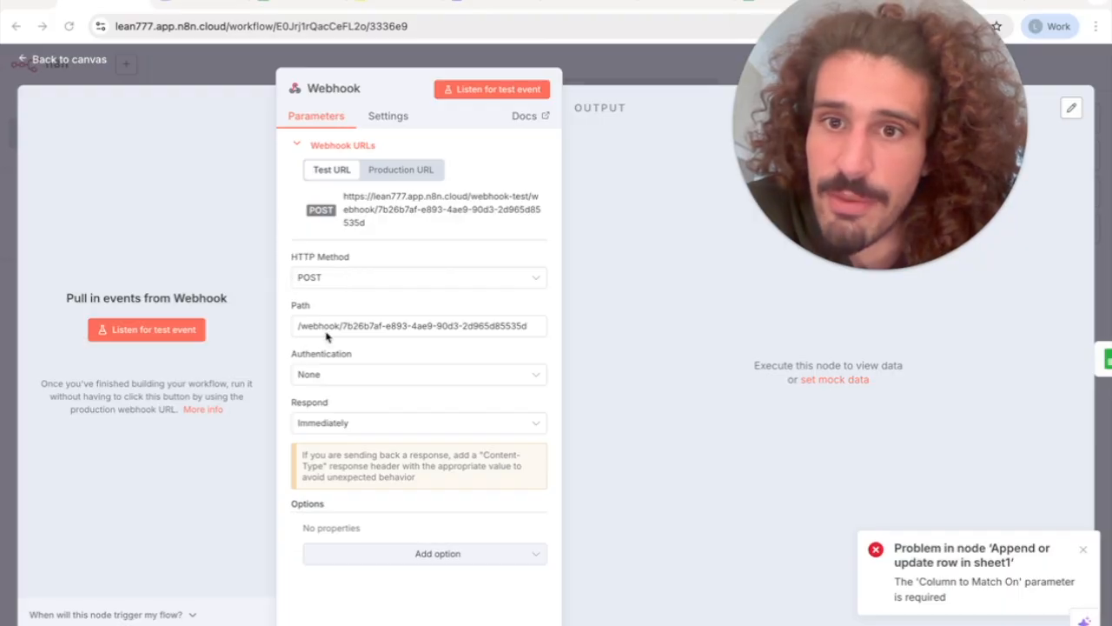
key("Escape")
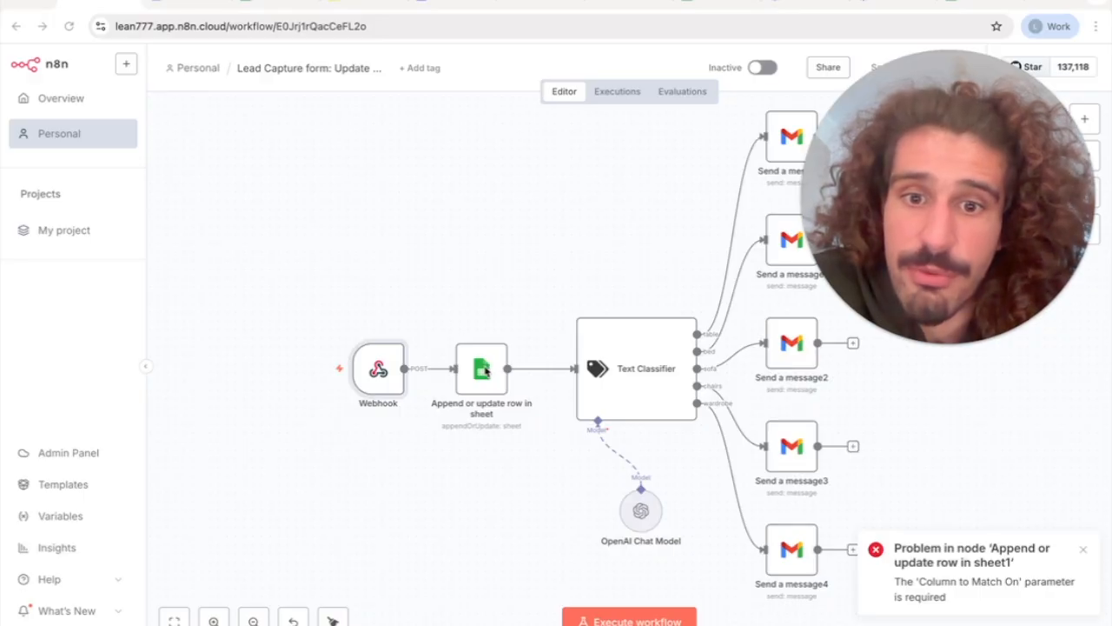
Examine the document, sheet, matching column and values to send in the Append or update row in sheet node
double_click(483, 372)
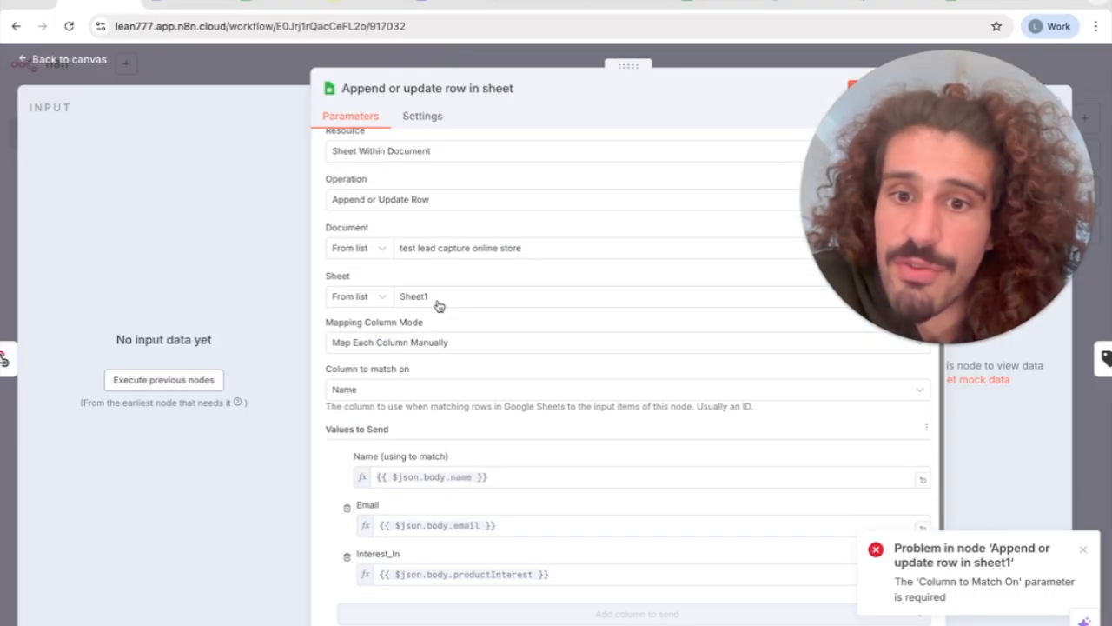
scroll(408, 266, "down", 3)
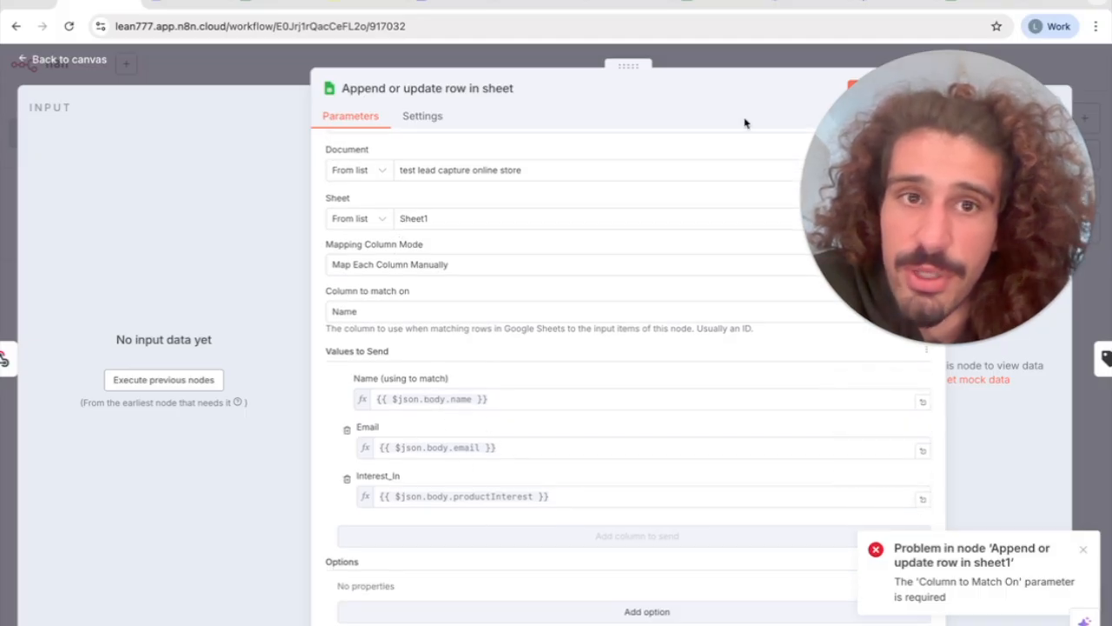
left_click(613, 61)
Examine the Text Classifier node's text to classify and its furniture categories with their descriptions
scroll(572, 294, "right", 1)
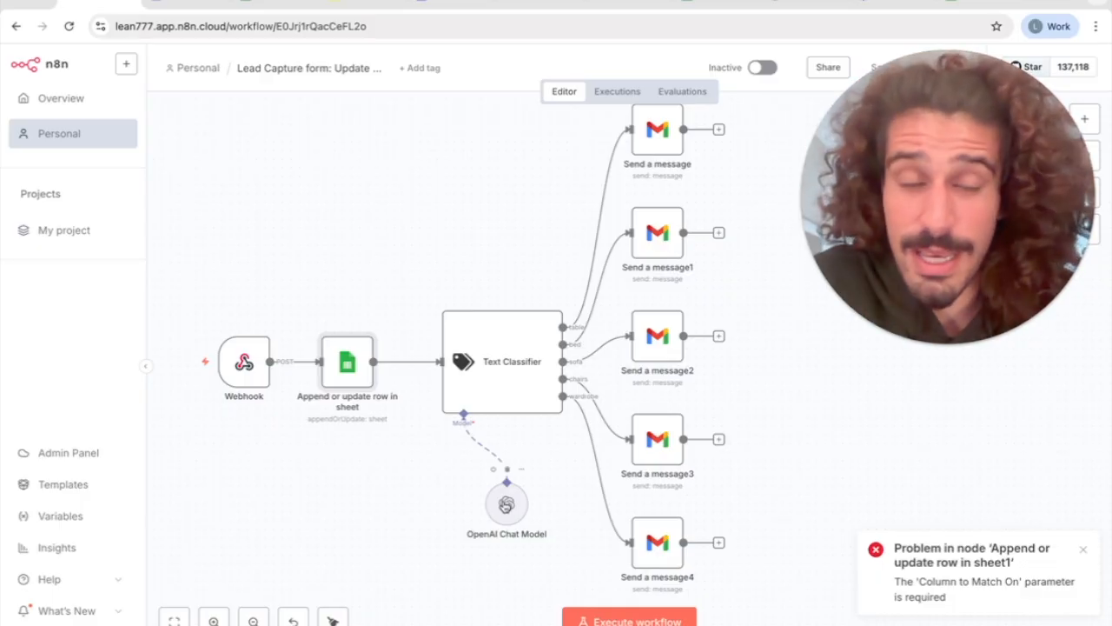
double_click(497, 364)
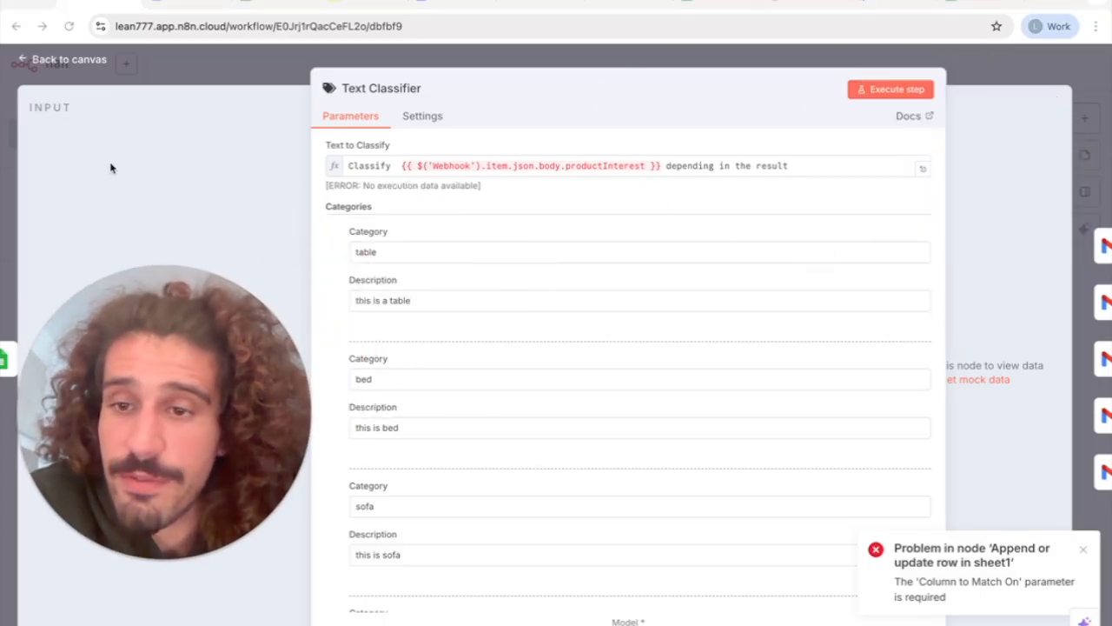
scroll(504, 256, "down", 3)
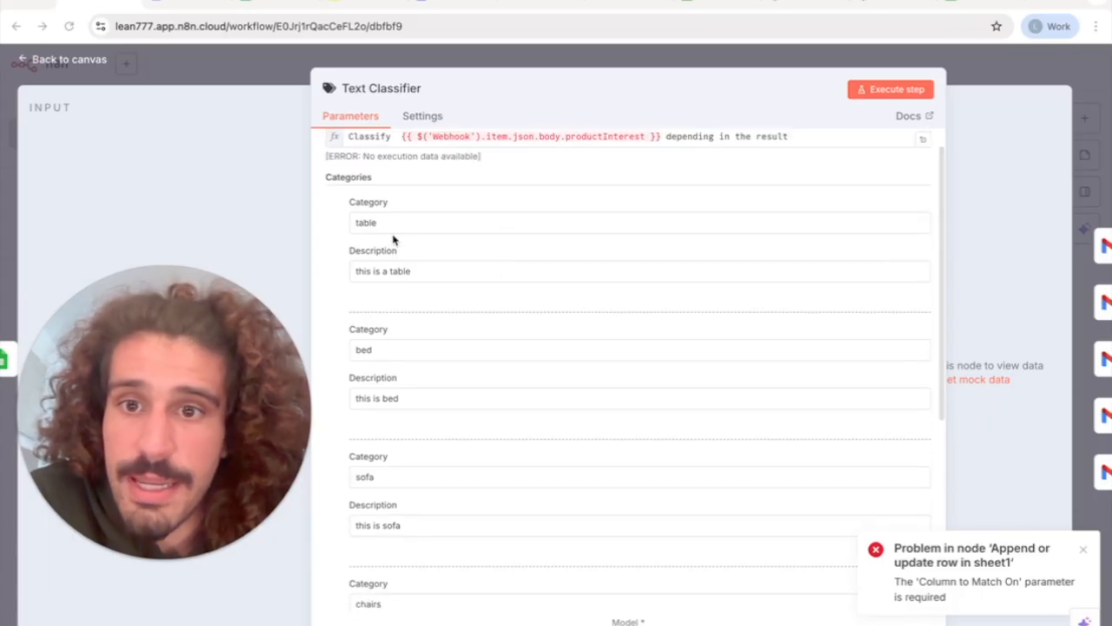
scroll(367, 191, "down", 1)
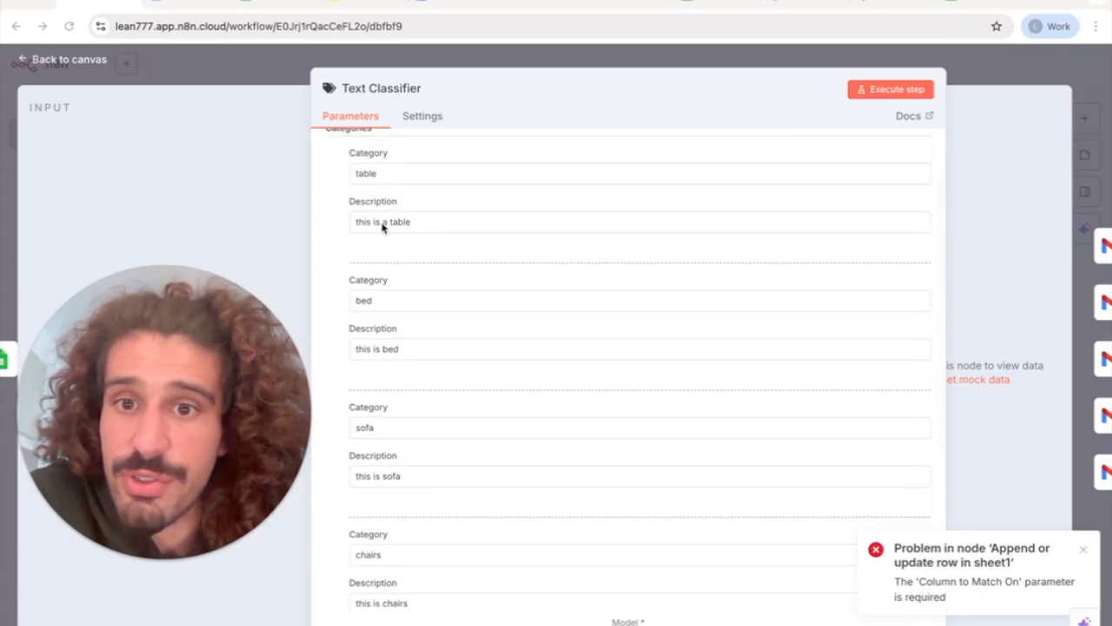
scroll(380, 226, "down", 2)
scroll(383, 228, "up", 3)
scroll(382, 228, "down", 8)
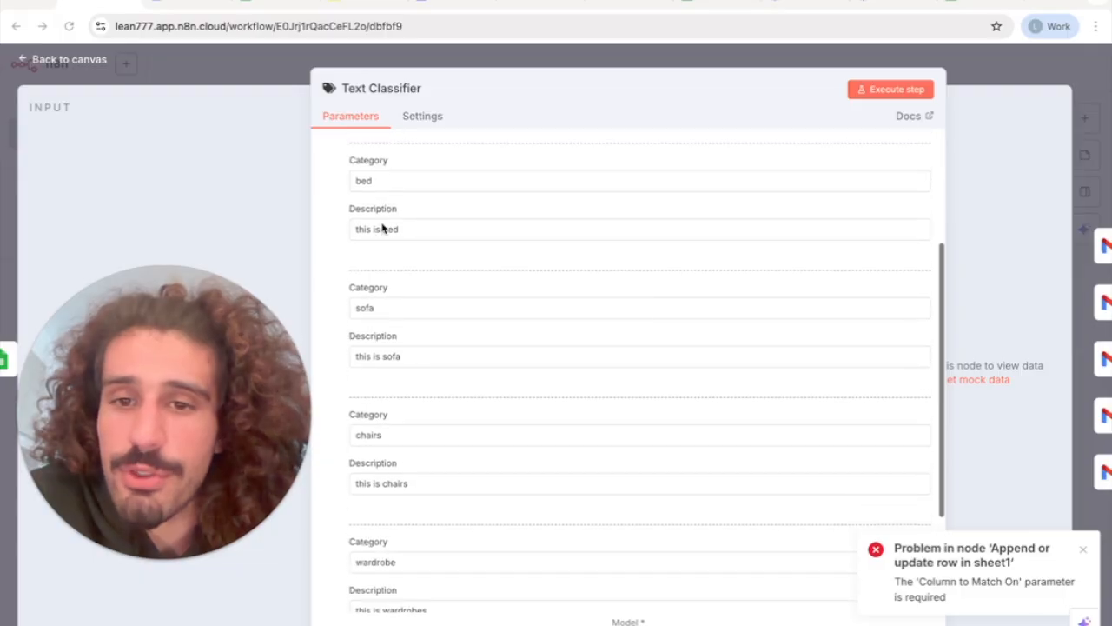
scroll(382, 228, "down", 1)
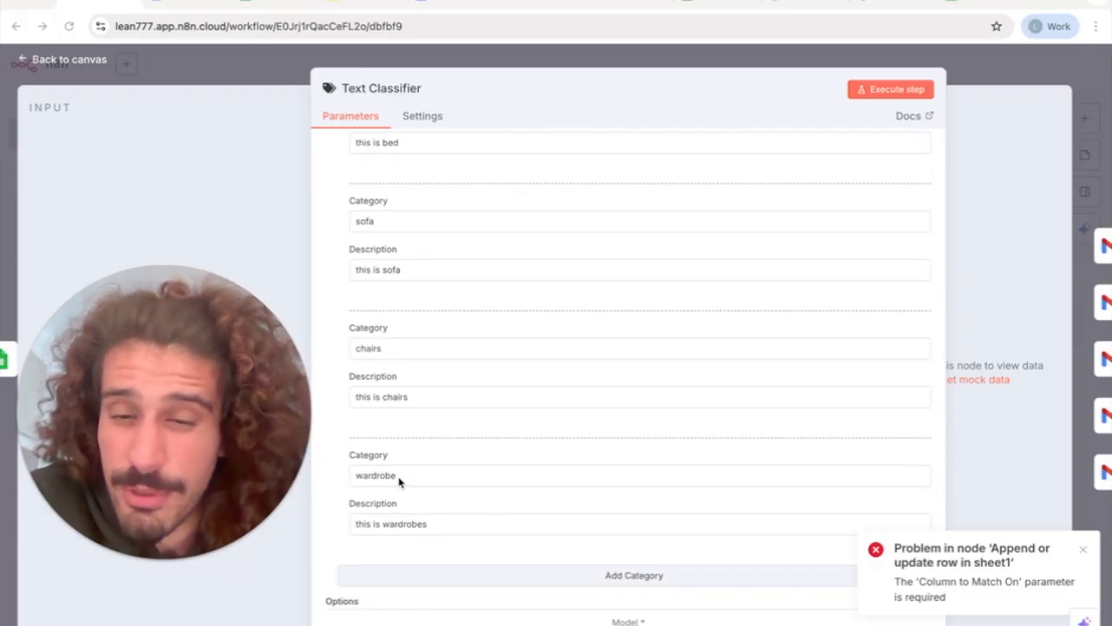
scroll(400, 482, "up", 1)
scroll(400, 482, "up", 1)
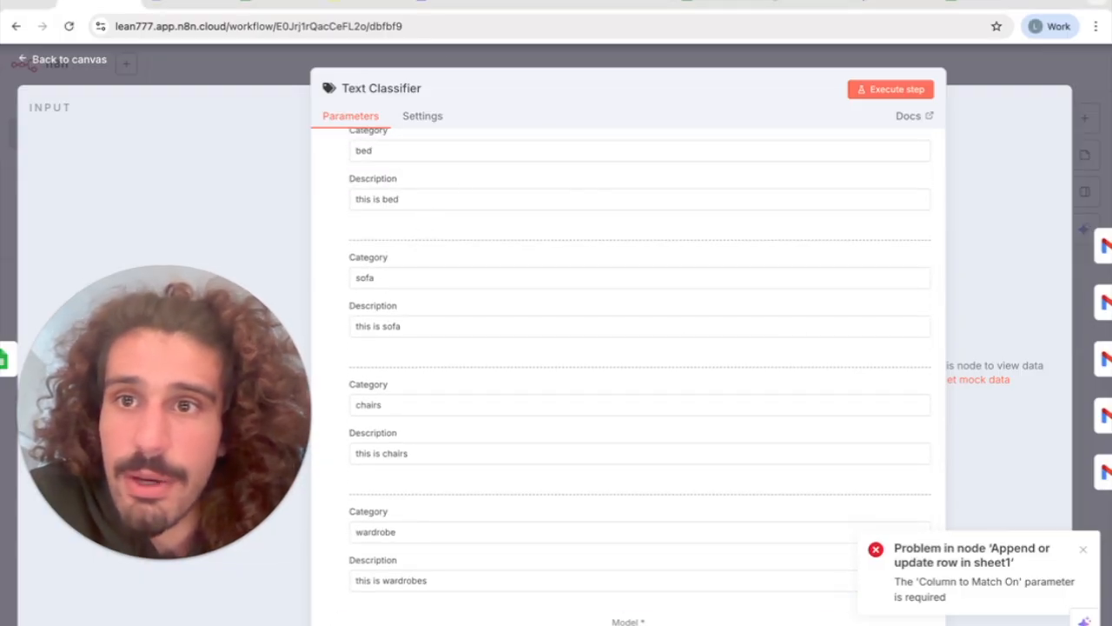
left_click(165, 7)
scroll(800, 425, "down", 1)
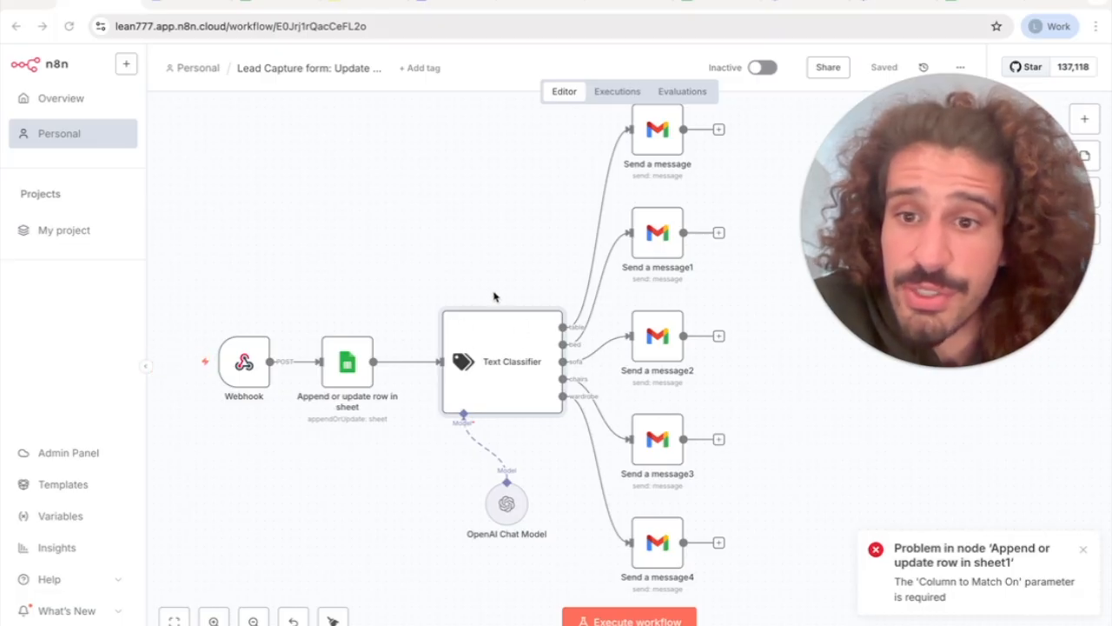
Examine the recipient, subject and message of the Gmail node connected to the table category
scroll(494, 297, "right", 2)
scroll(493, 297, "up", 1)
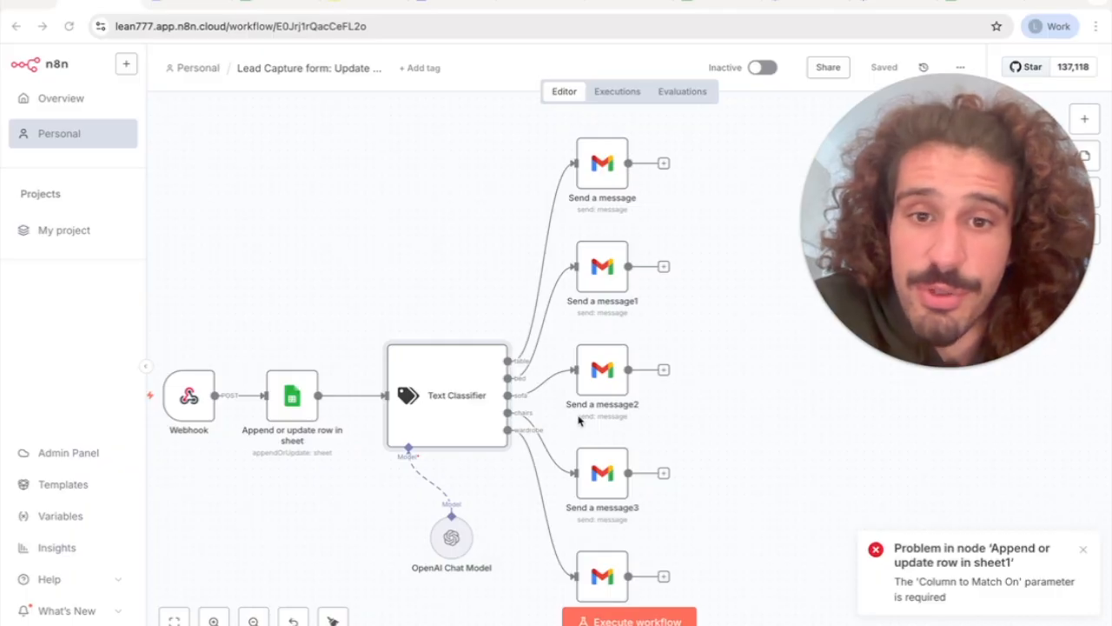
double_click(608, 180)
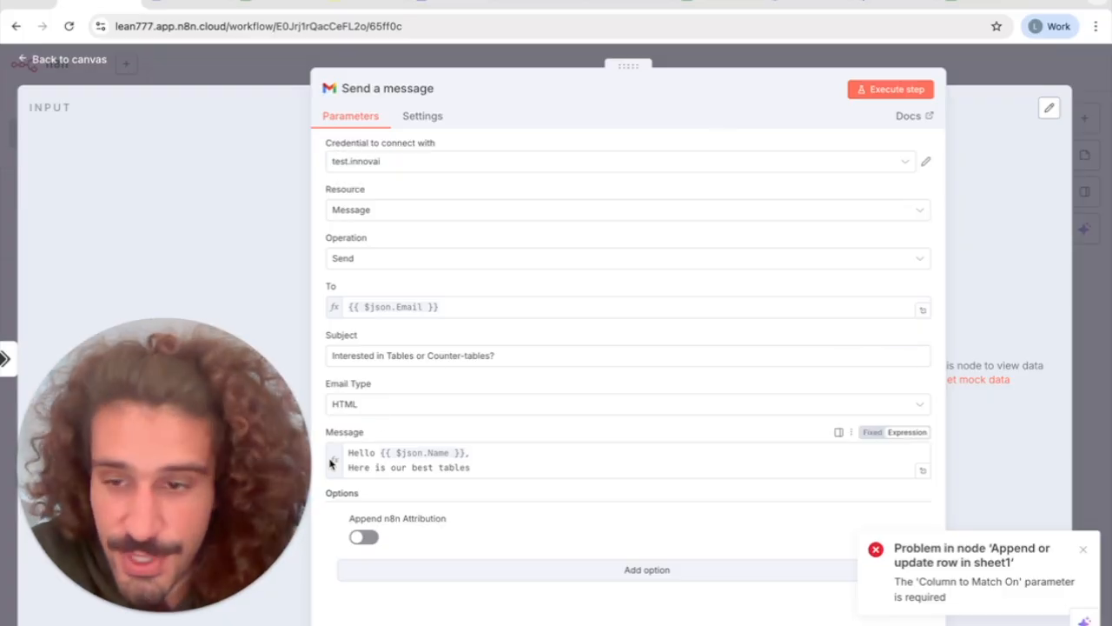
key("Escape")
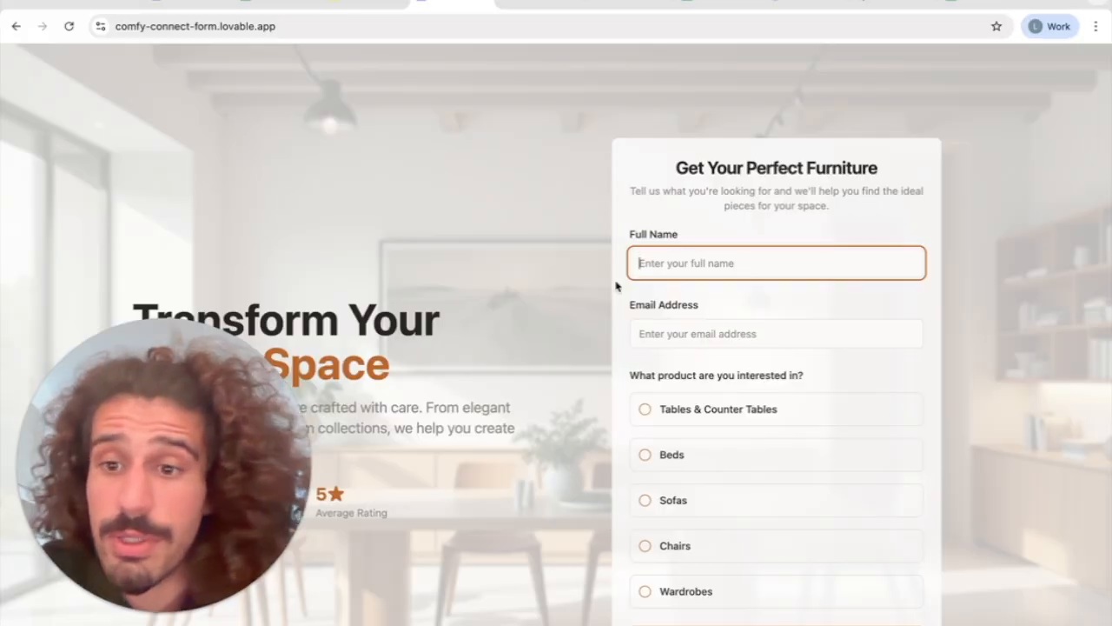
In the published lead form, enter the customer's full name and e-mail address and choose Tables & Counter Tables as the product interest
type("Leande")
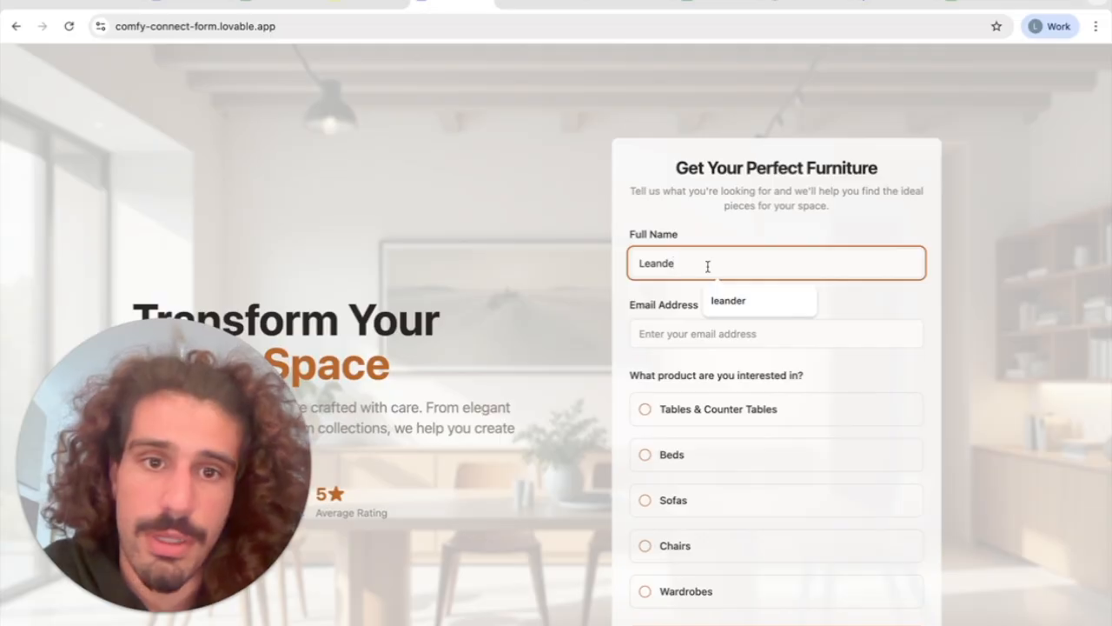
left_click(730, 301)
left_click(753, 334)
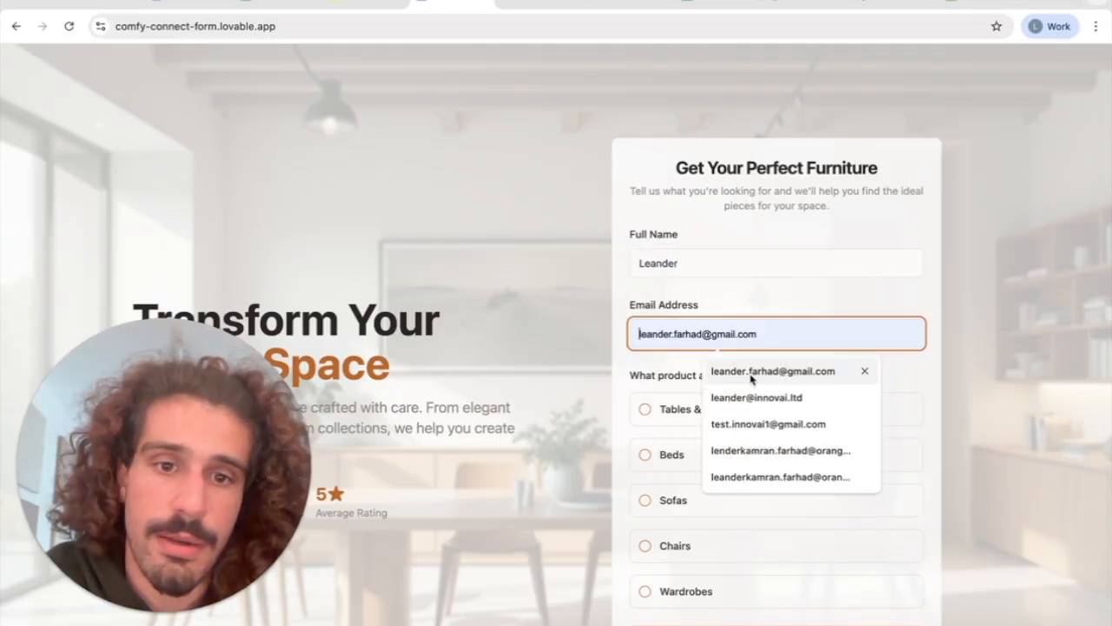
left_click(752, 398)
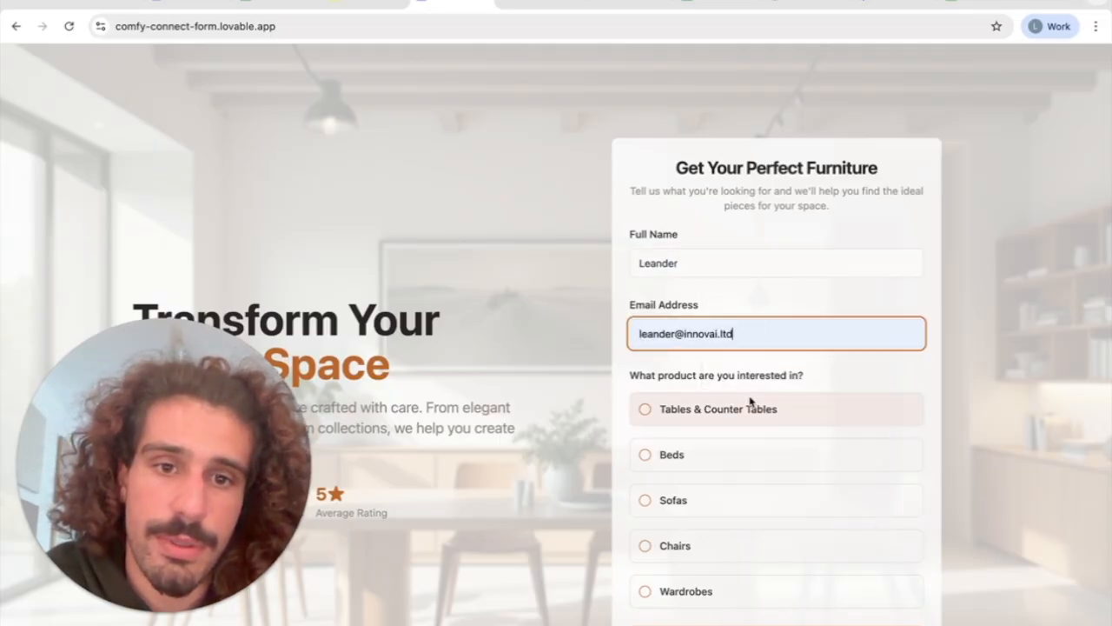
left_click(645, 411)
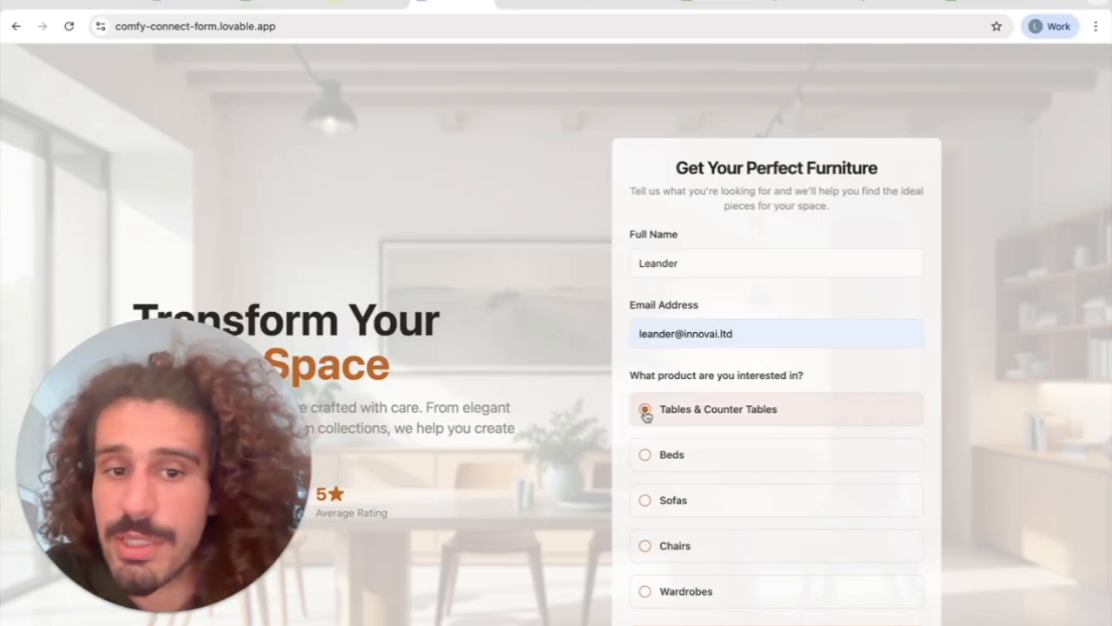